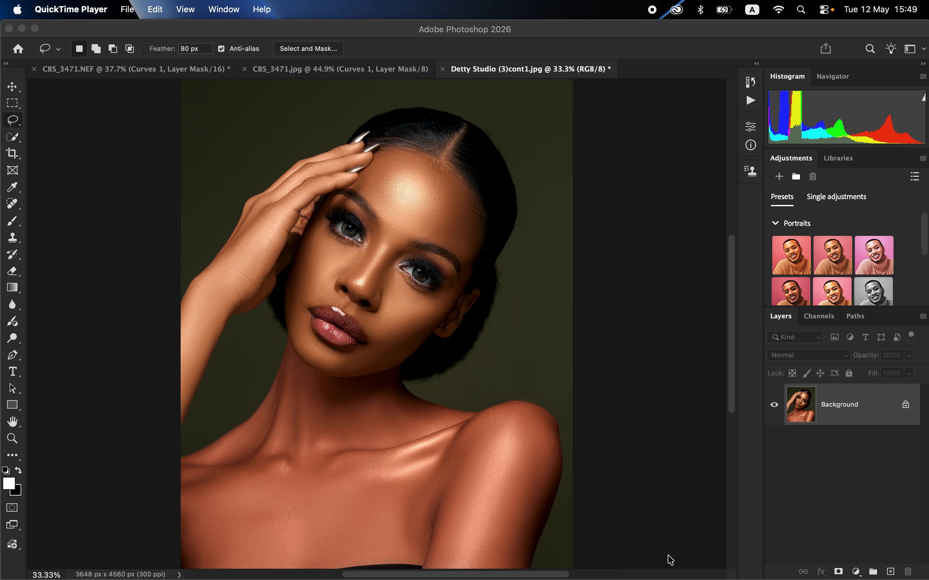
Display the list of recorded Photoshop actions
click(555, 223)
click(750, 101)
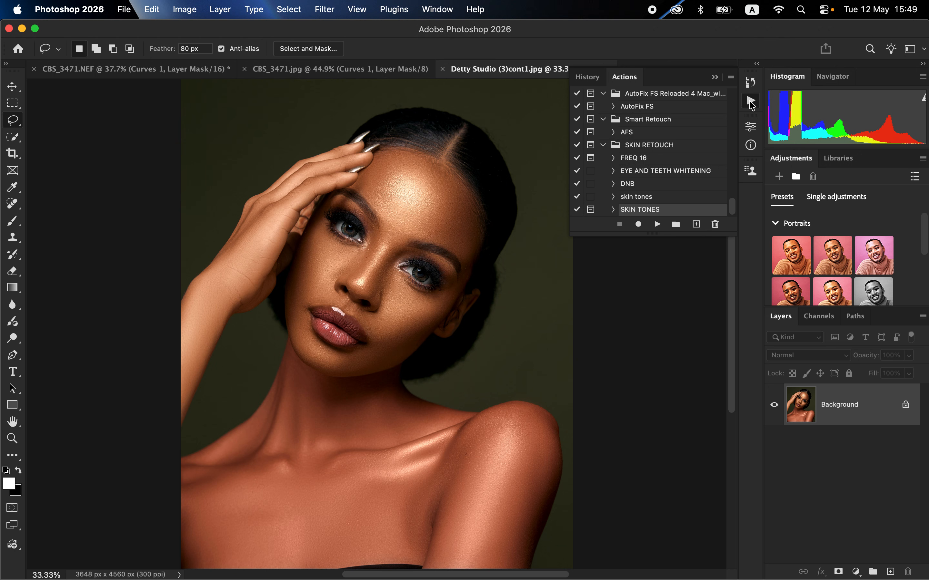
click(715, 77)
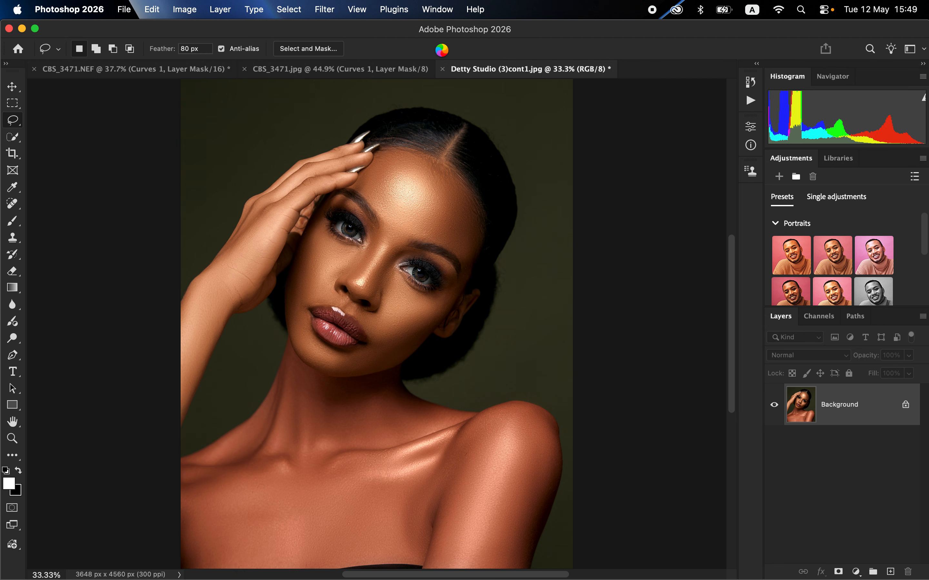
click(440, 10)
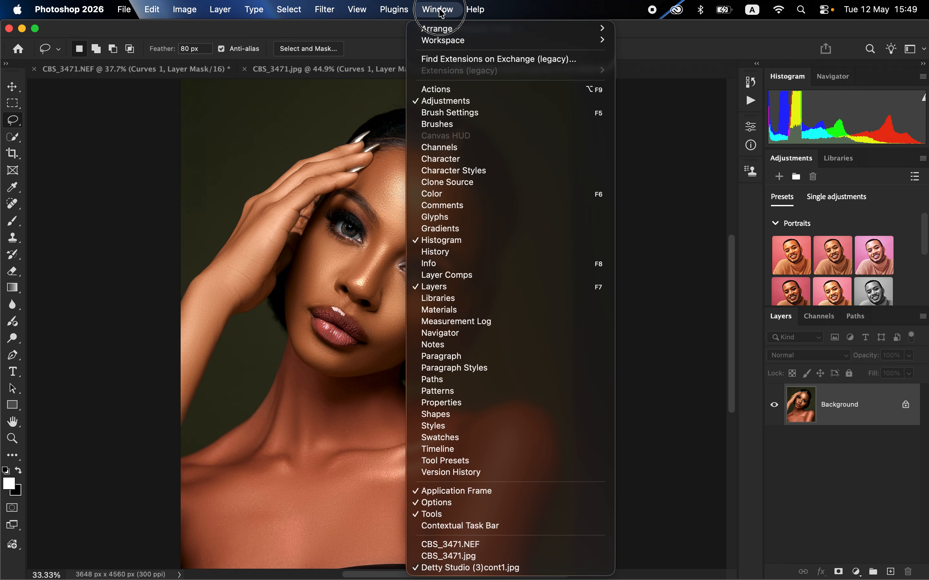
click(455, 93)
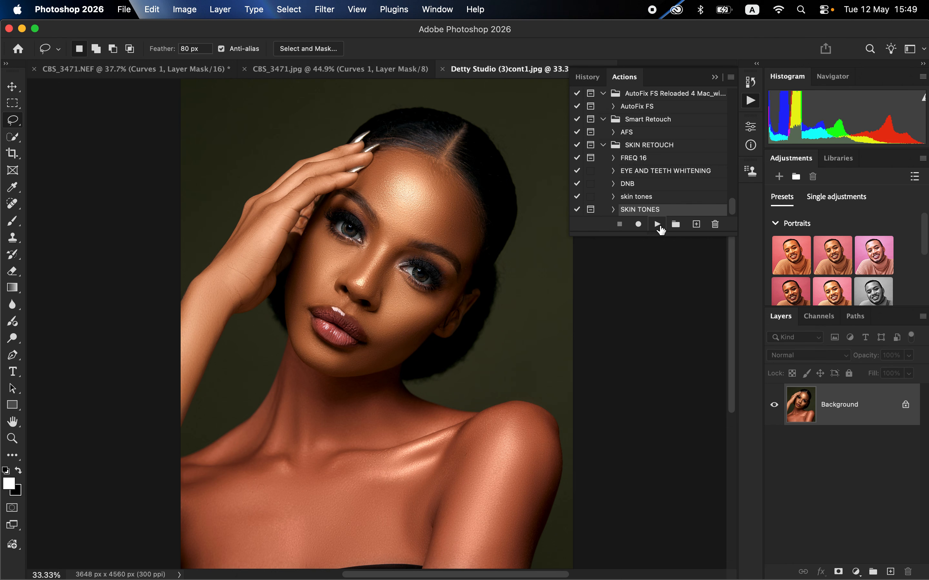
Play the SKIN TONES action and sample the fill colour bf7951 from the skin on the forehead
click(657, 226)
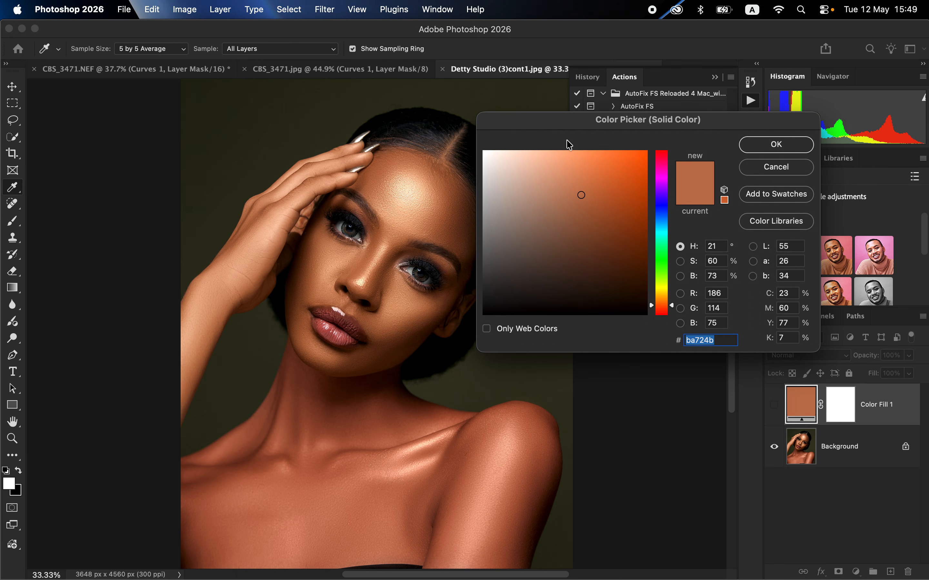
drag(630, 126, 660, 114)
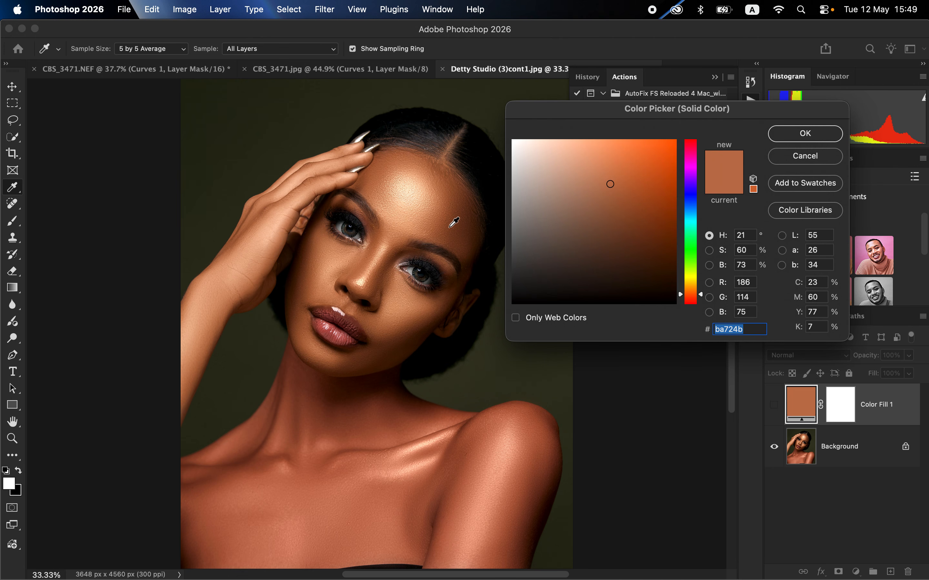
click(384, 174)
click(382, 178)
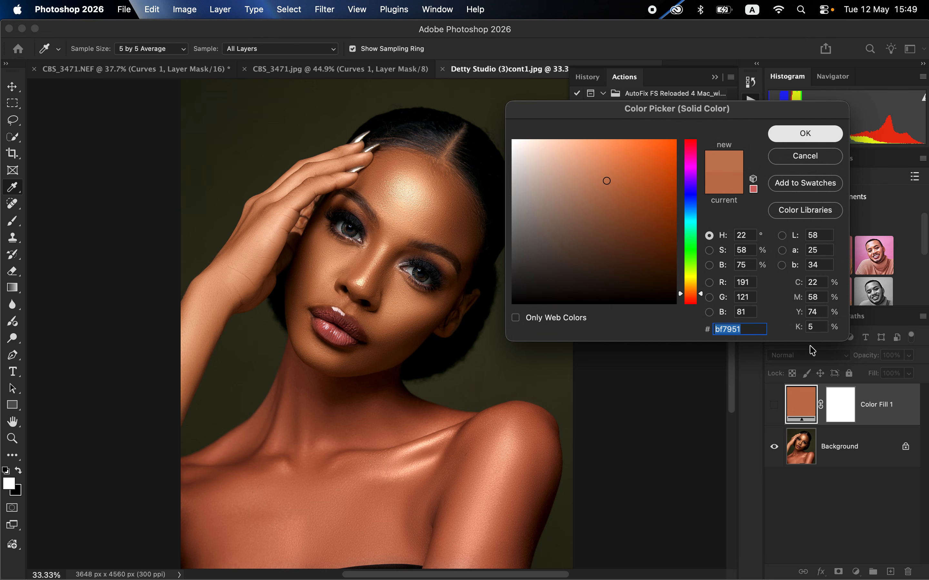
key(Return)
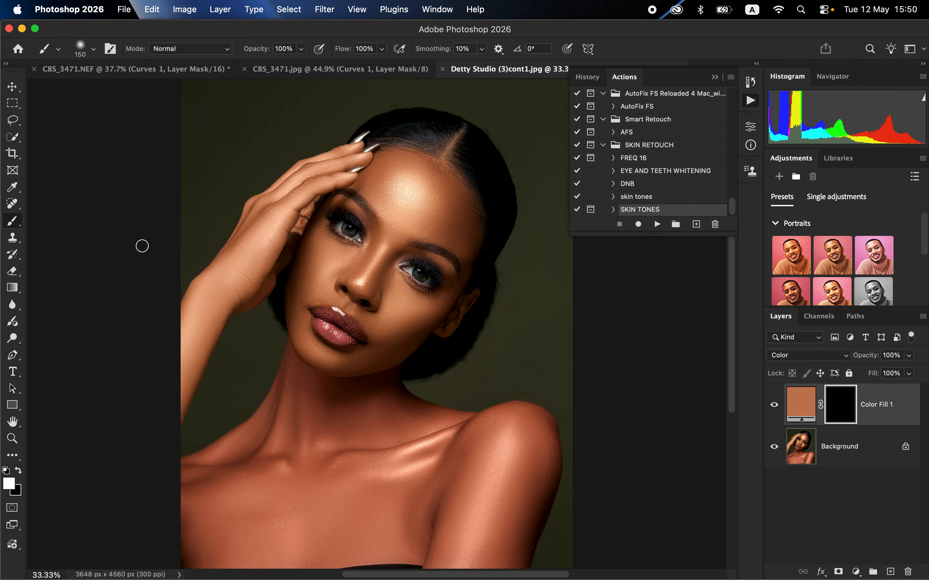
Enlarge the brush to 600 px and keep white as the foreground colour
click(19, 470)
click(19, 470)
key(bracketright)
key(bracketright)
key(bracketright)
key(bracketright)
key(bracketright)
key(bracketright)
key(bracketright)
click(19, 470)
click(19, 471)
click(20, 471)
click(19, 469)
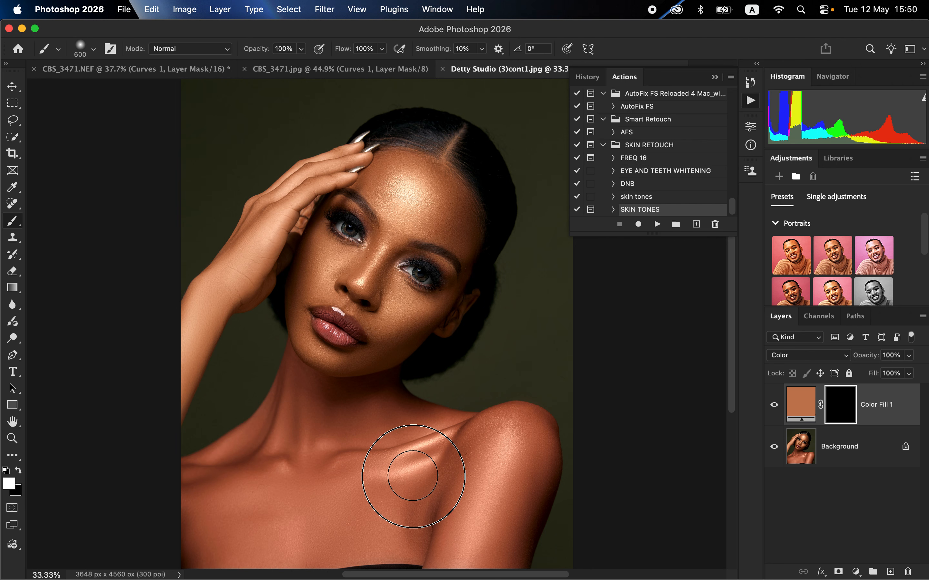
Paint the colour fill's mask white over the chest, neck and shoulders, and delete the Color Fill 1 layer
drag(413, 476, 376, 482)
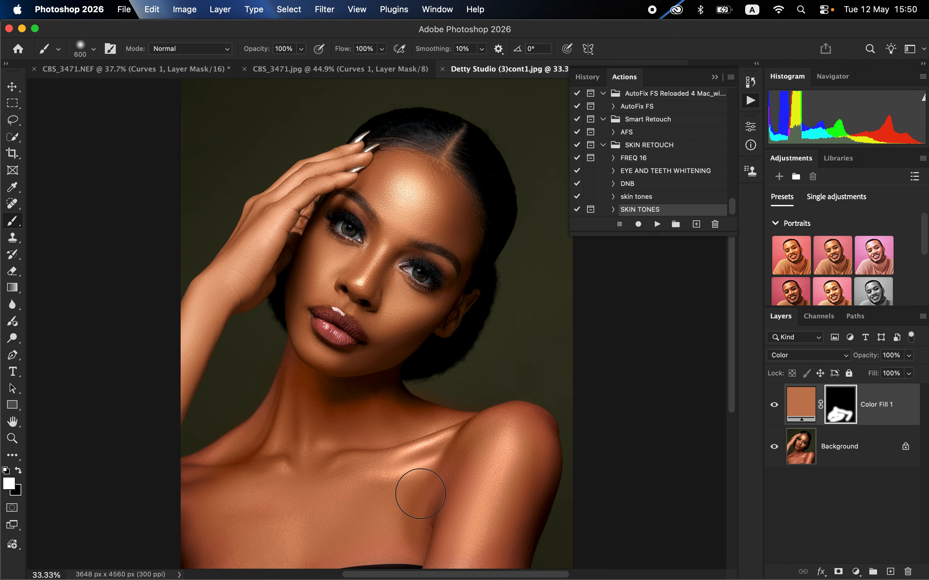
drag(420, 493, 435, 461)
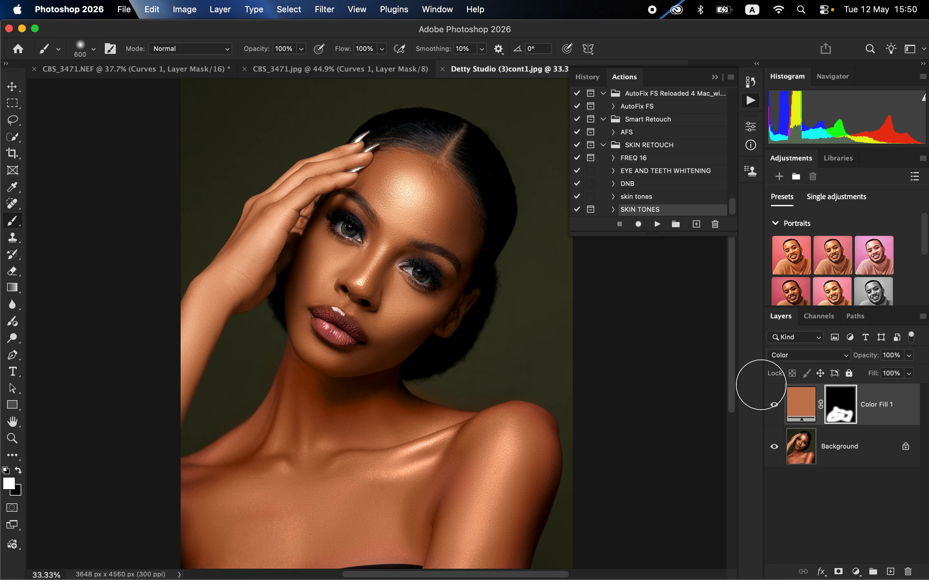
click(879, 409)
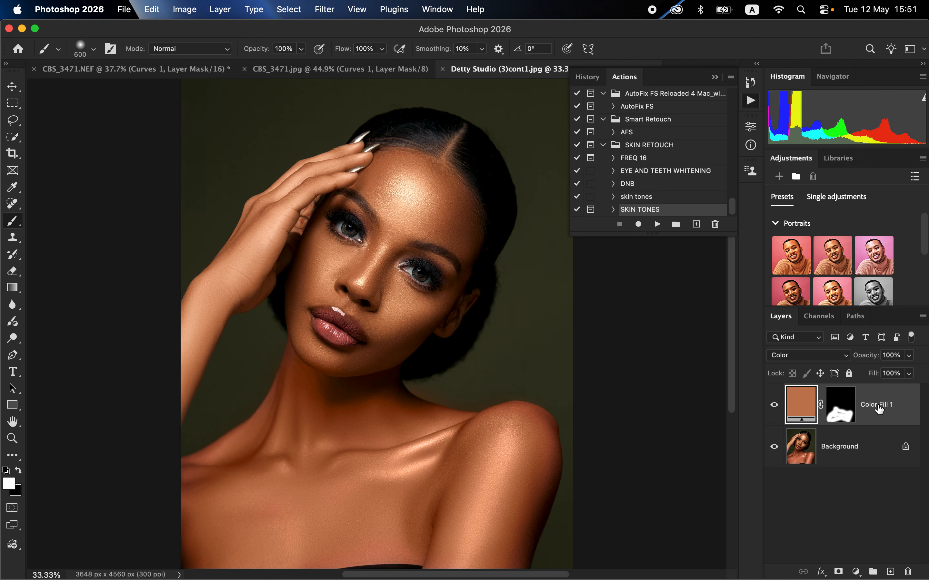
key(Delete)
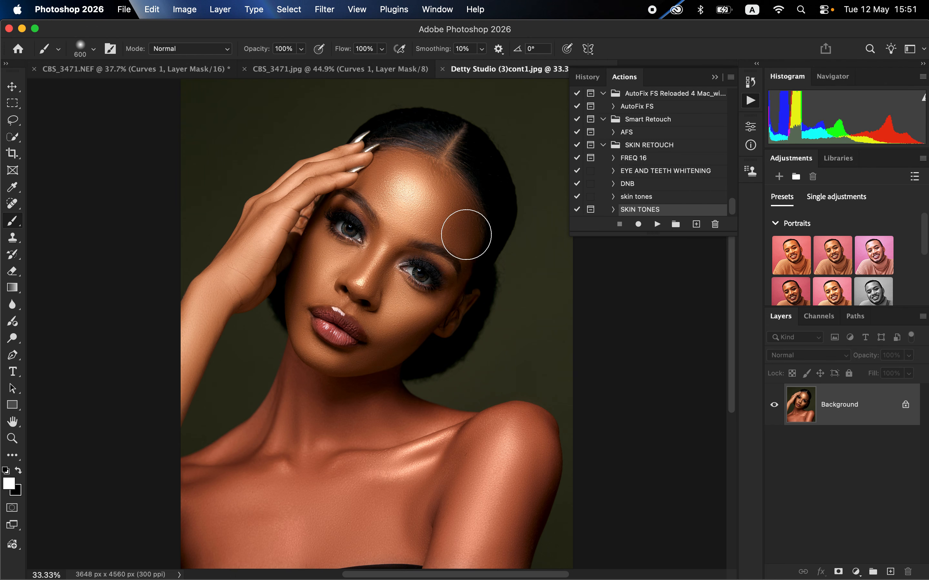
Create a new action set named SKIN ACTION
click(676, 226)
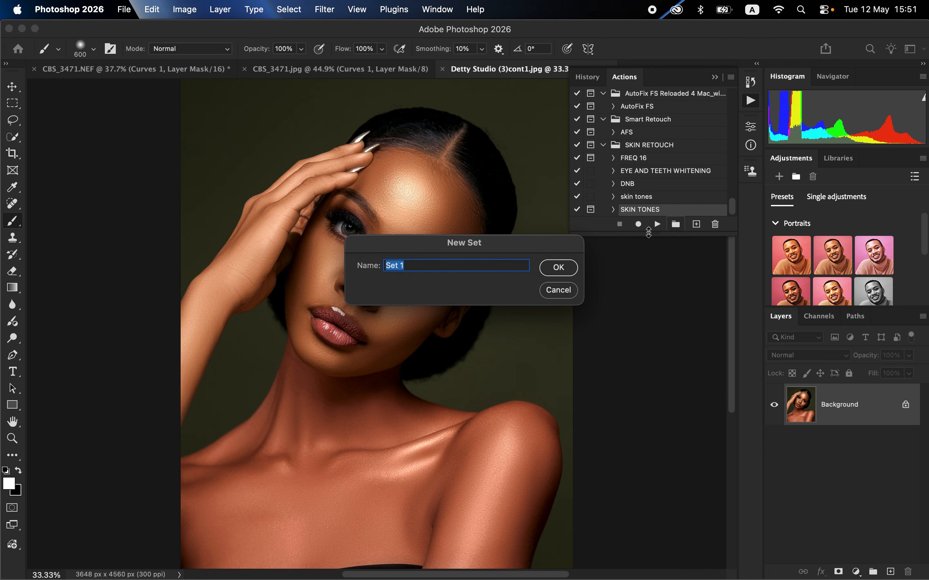
text(SKIN ACTION)
click(559, 270)
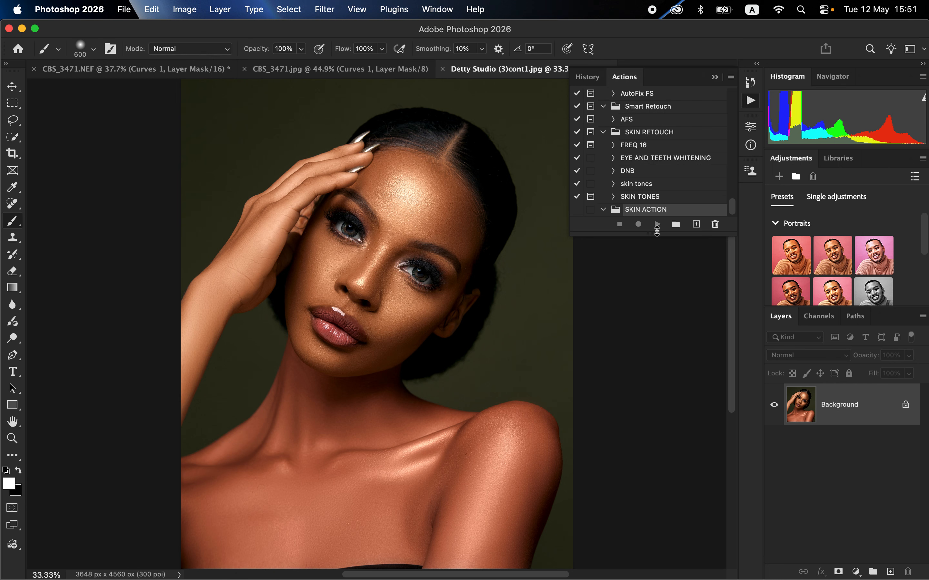
Start recording a new action named SKIN COLOR in the SKIN ACTION set
click(695, 225)
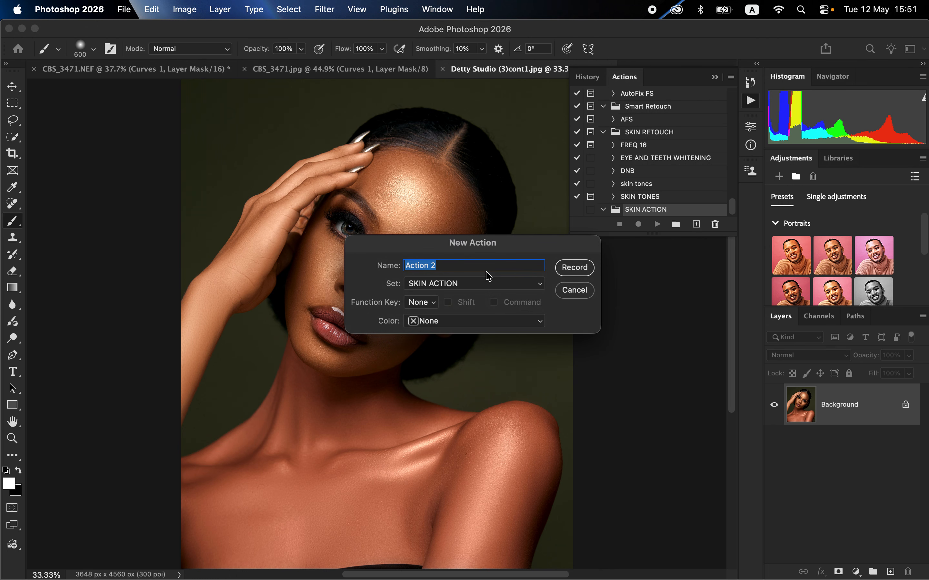
text(SKIN COLOR)
click(582, 267)
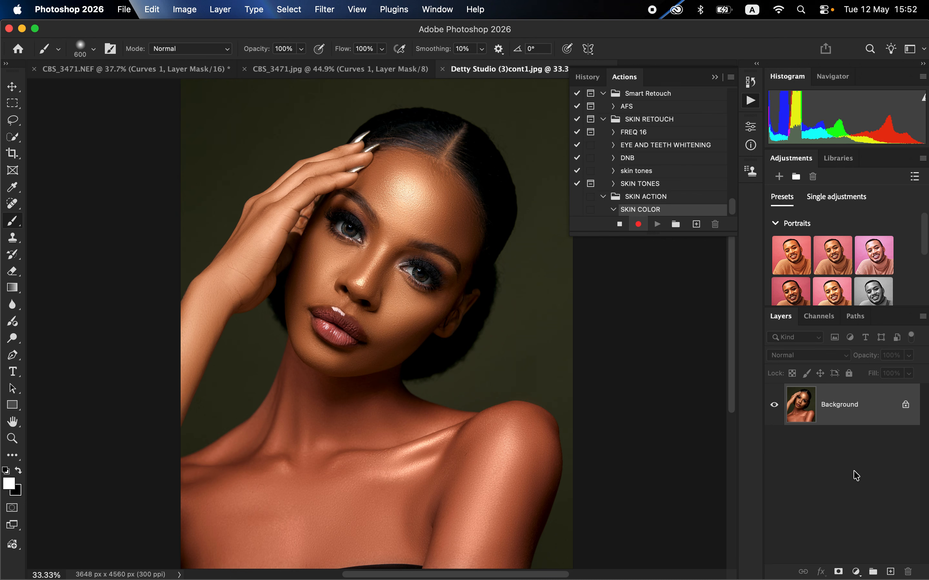
Add a white (ffffff) Solid Color fill layer above the Background and hide it
click(856, 571)
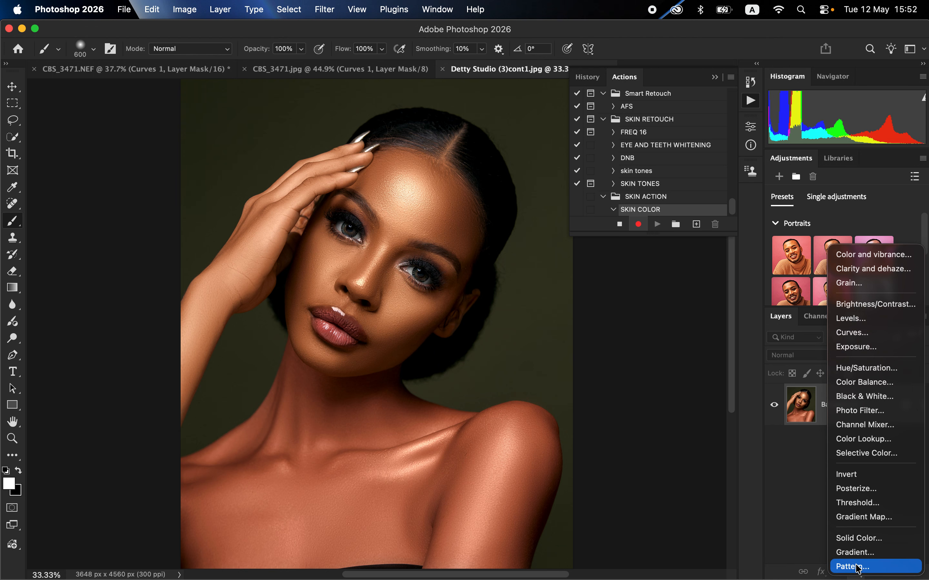
click(866, 539)
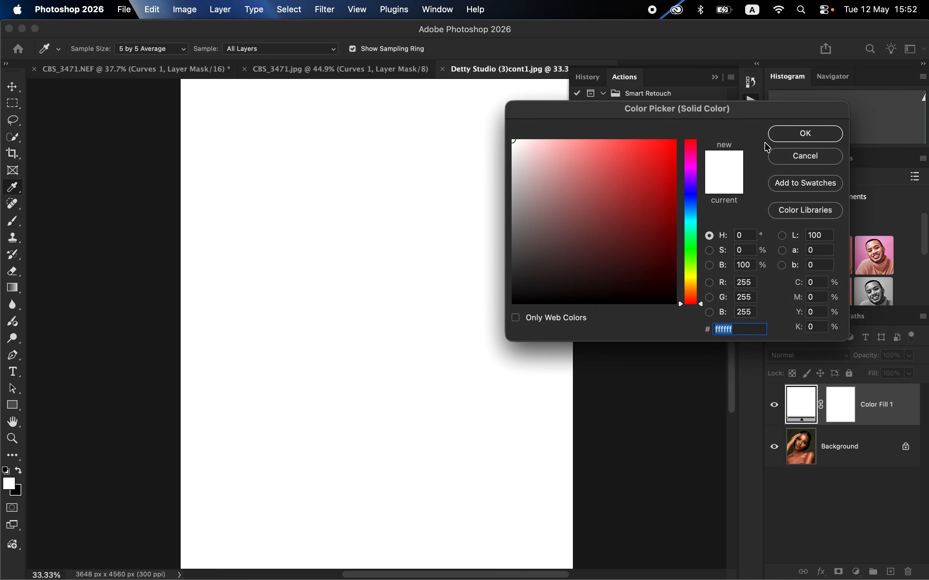
click(793, 134)
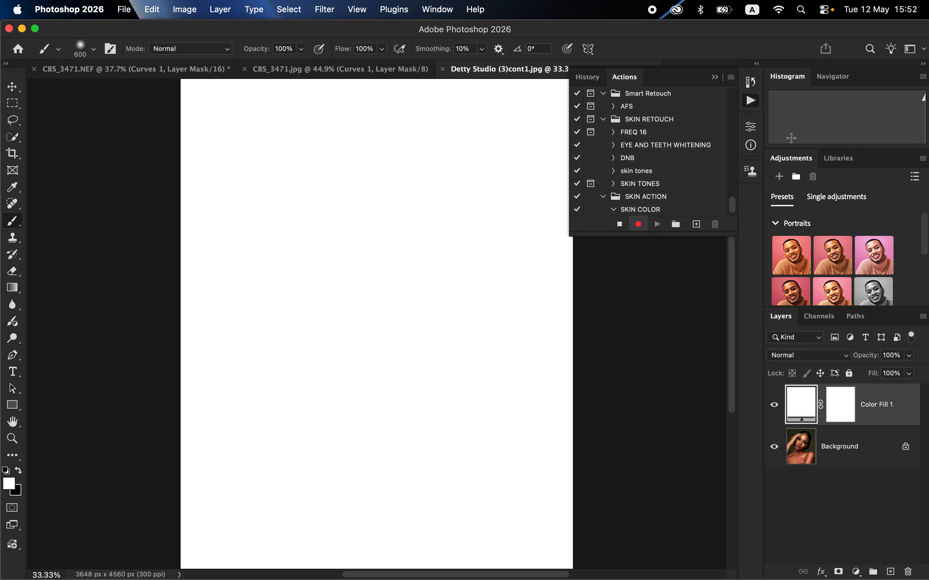
click(773, 406)
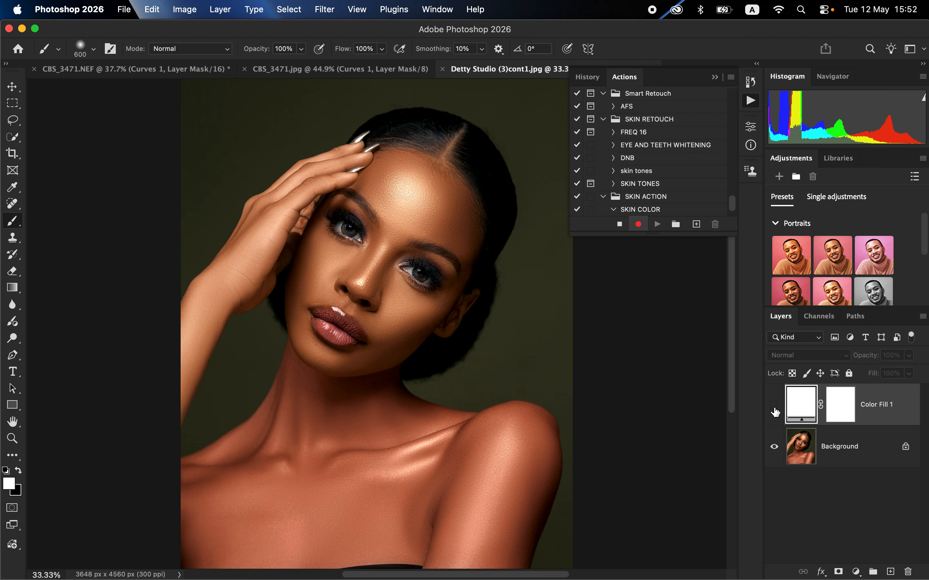
Record setting the fill layer's colour to ffffff and enable the dialog prompt for the Set current fill layer command
double_click(796, 408)
drag(722, 124, 546, 156)
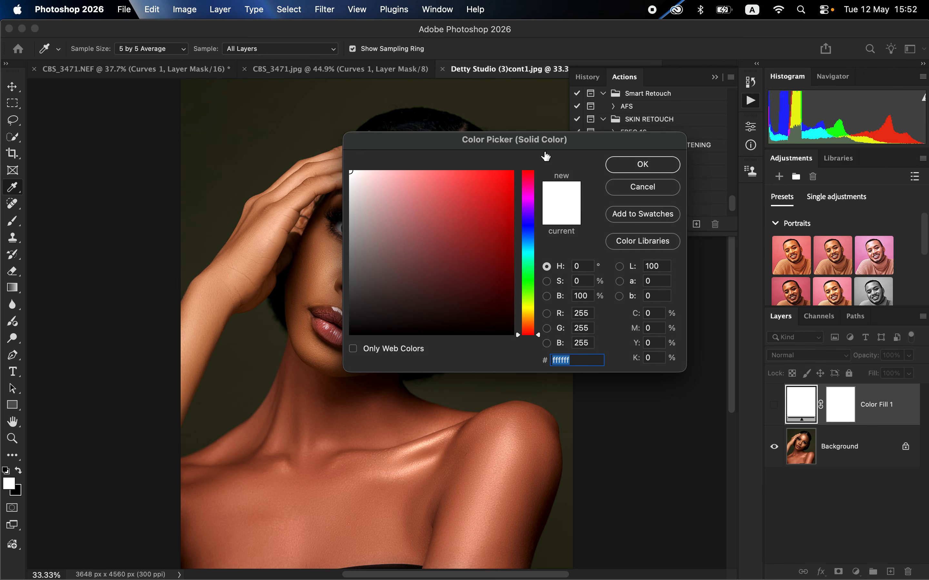
click(640, 168)
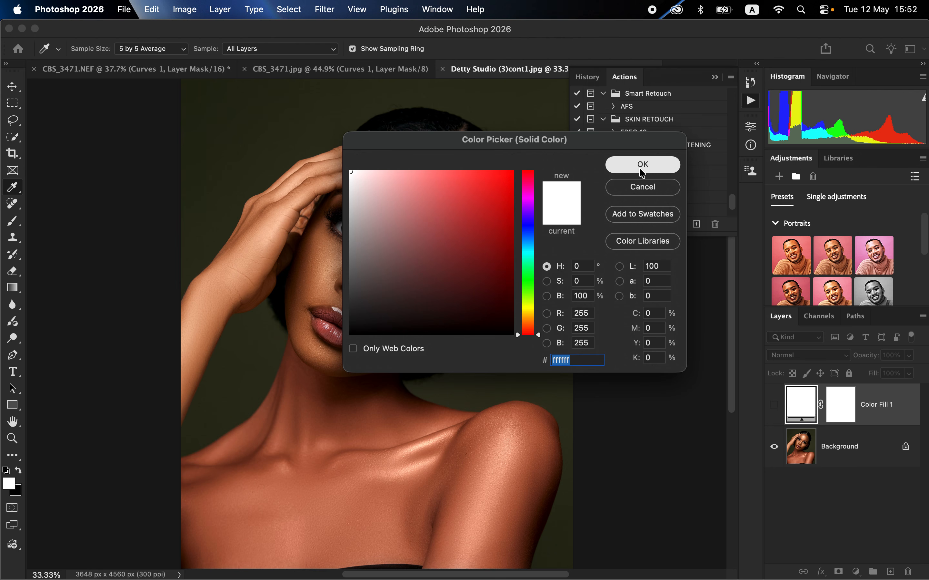
drag(730, 199, 731, 208)
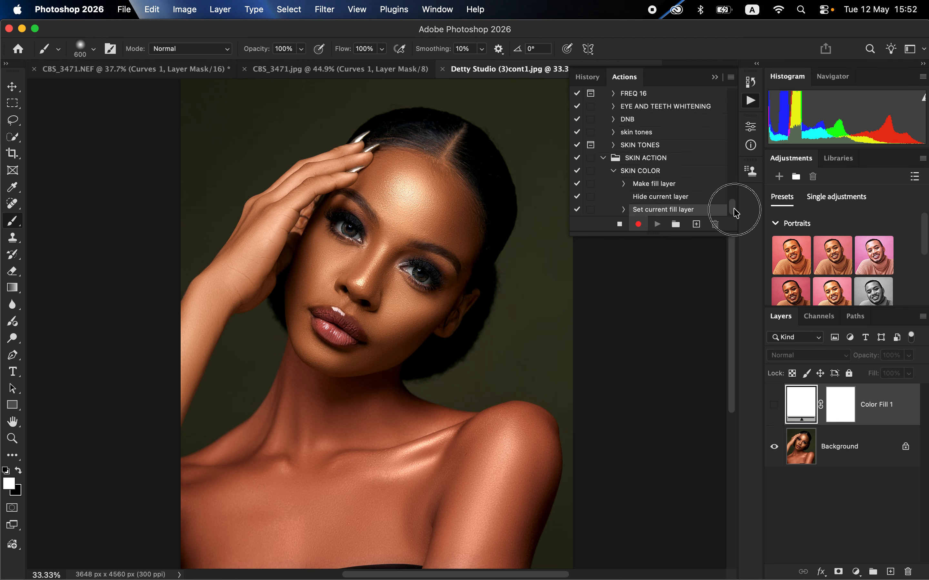
click(591, 210)
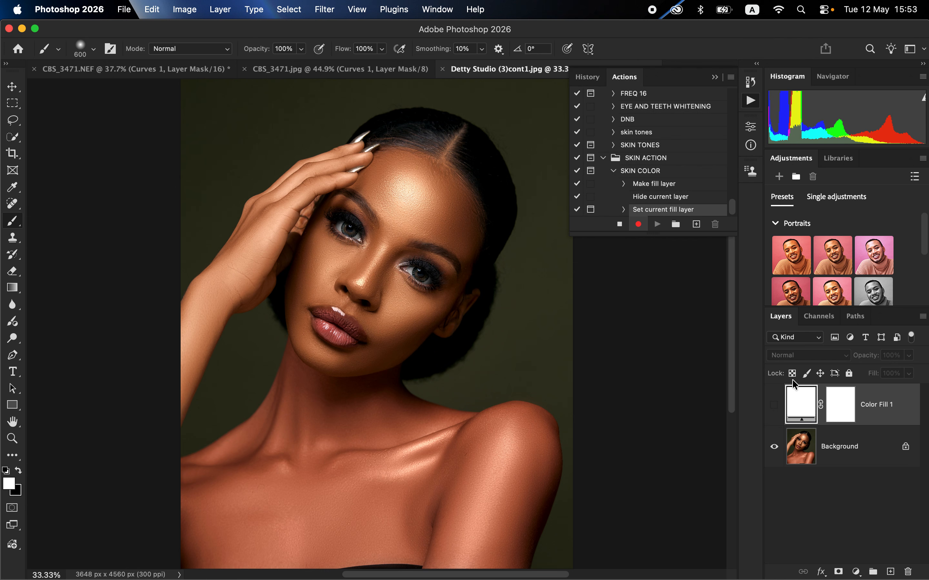
Make the colour fill layer visible and set its blending mode to Color
click(773, 410)
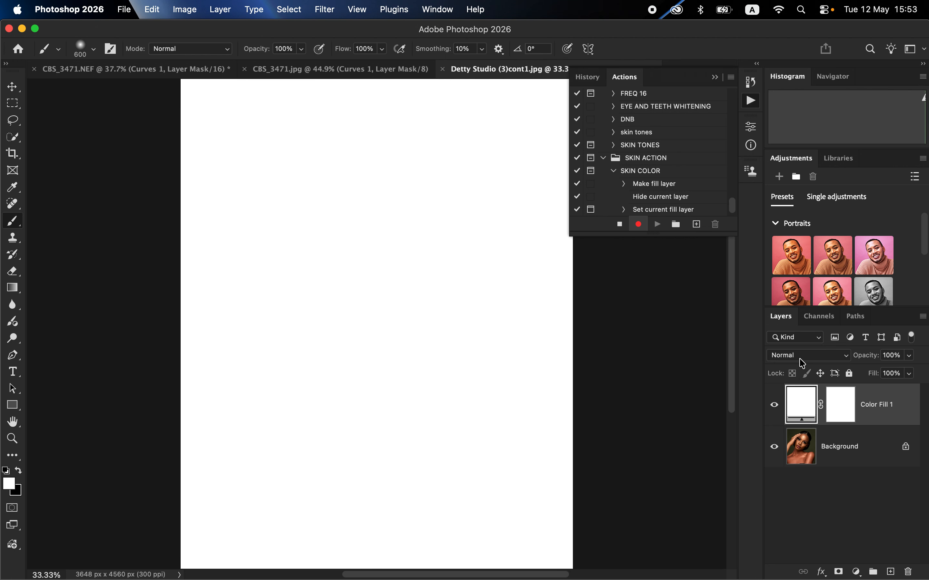
click(801, 360)
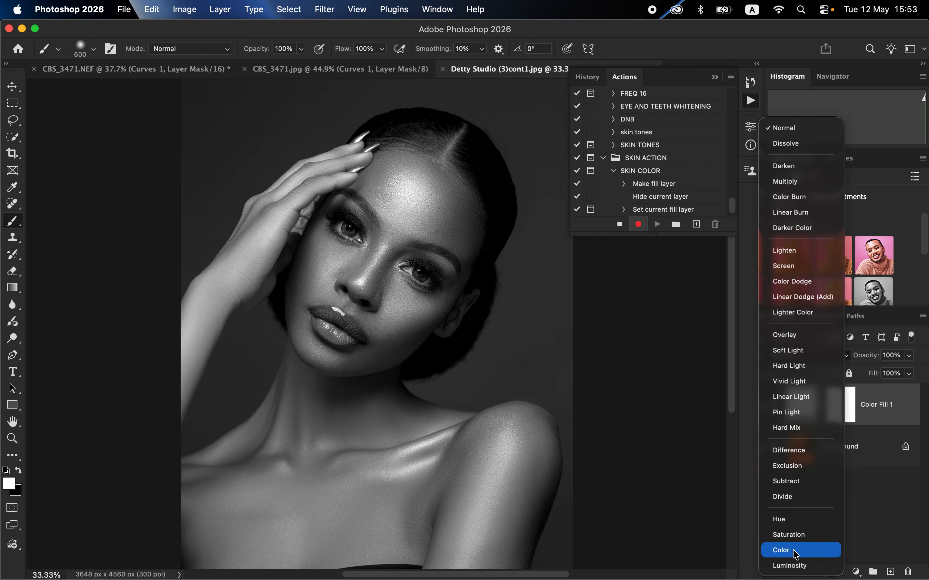
click(782, 550)
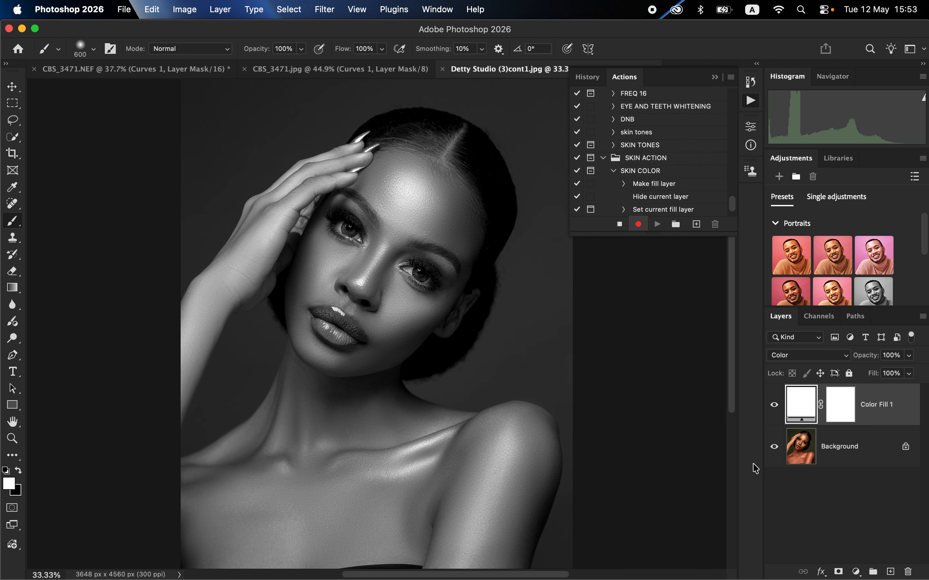
Invert the fill layer's mask to black and rename the layer SKIN TONES
click(840, 409)
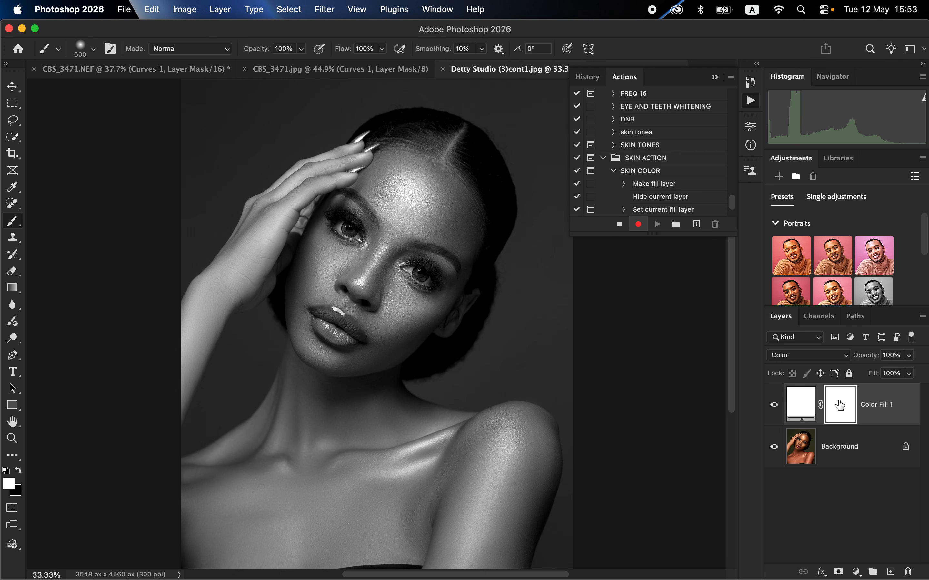
key(super+i)
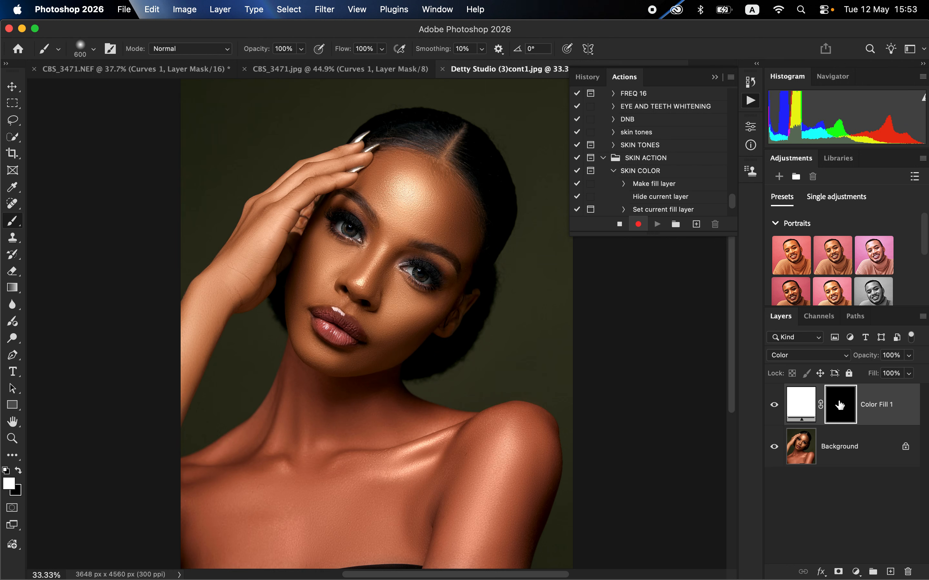
double_click(874, 404)
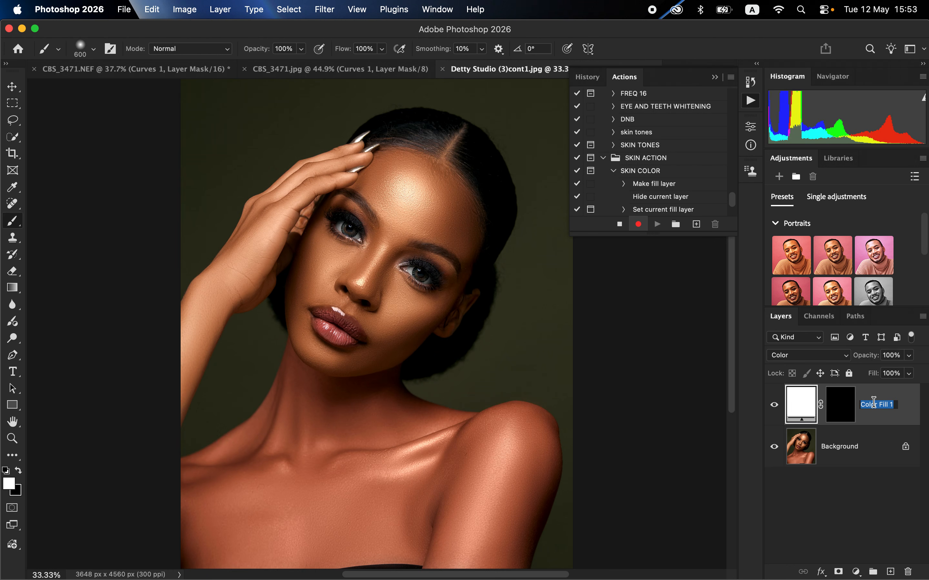
text(SK)
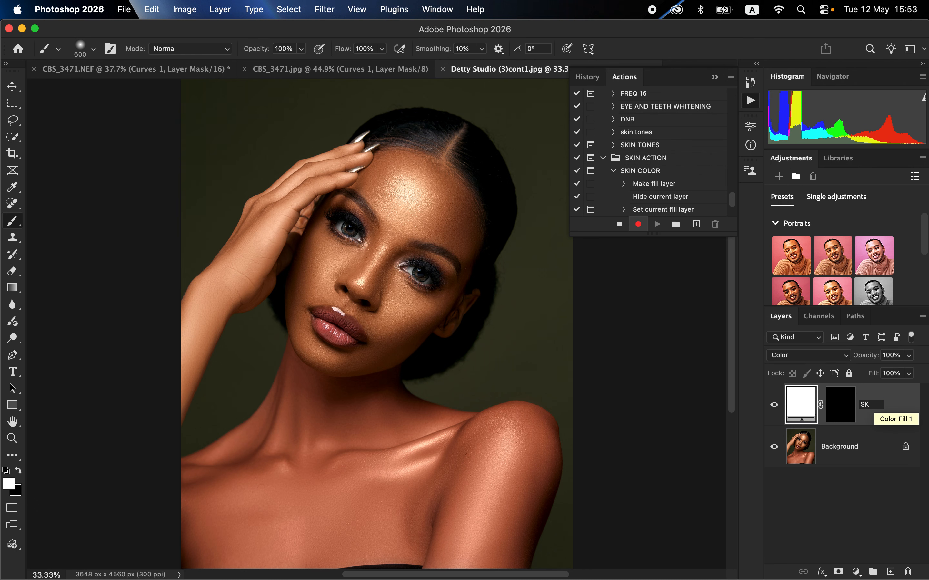
text(IN TONES)
key(Return)
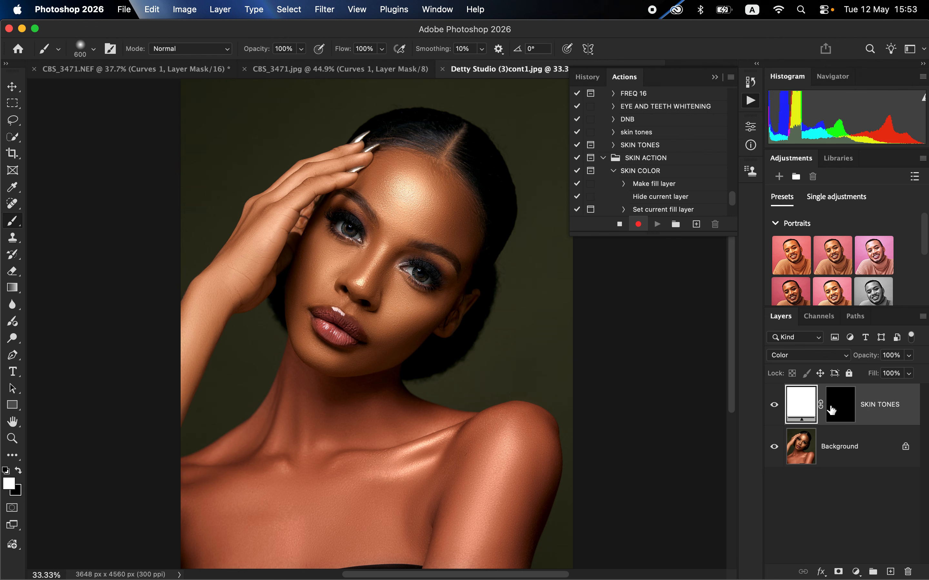
Target the SKIN TONES layer mask with the Brush tool and check the brush's preset, size and hardness
click(840, 412)
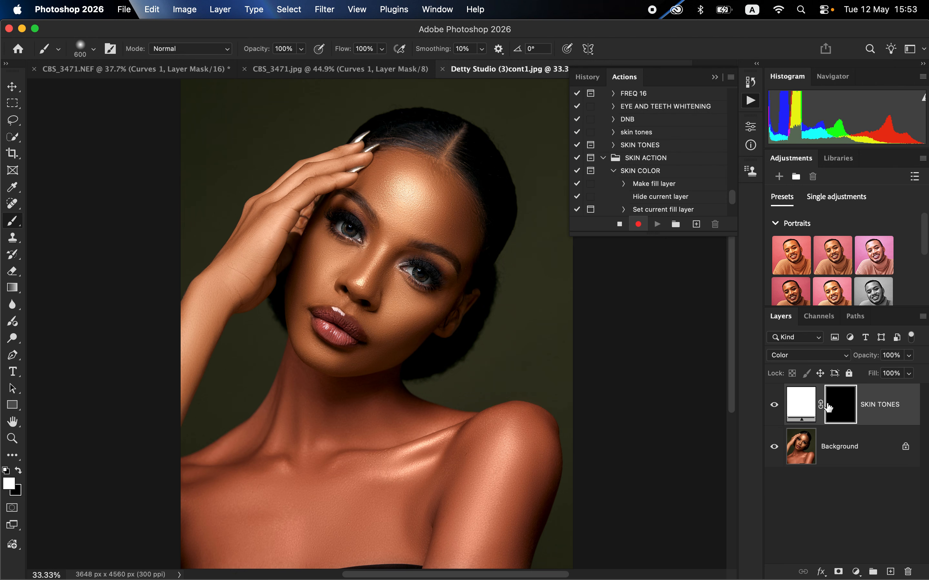
right_click(14, 223)
click(42, 219)
right_click(14, 221)
click(61, 218)
click(93, 49)
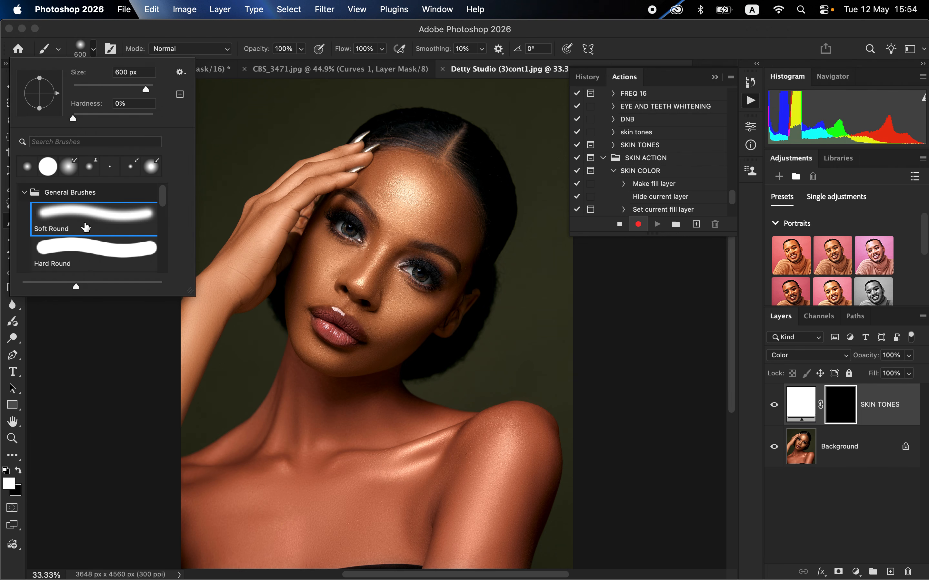
click(196, 34)
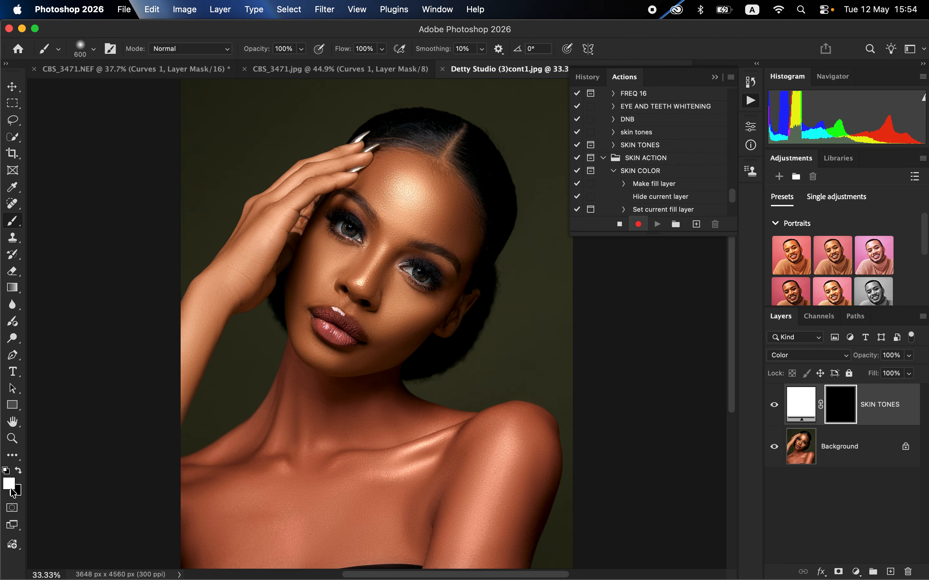
Reset the foreground and background colours to their defaults, stop recording the SKIN COLOR action and collapse its command list
click(5, 470)
click(619, 224)
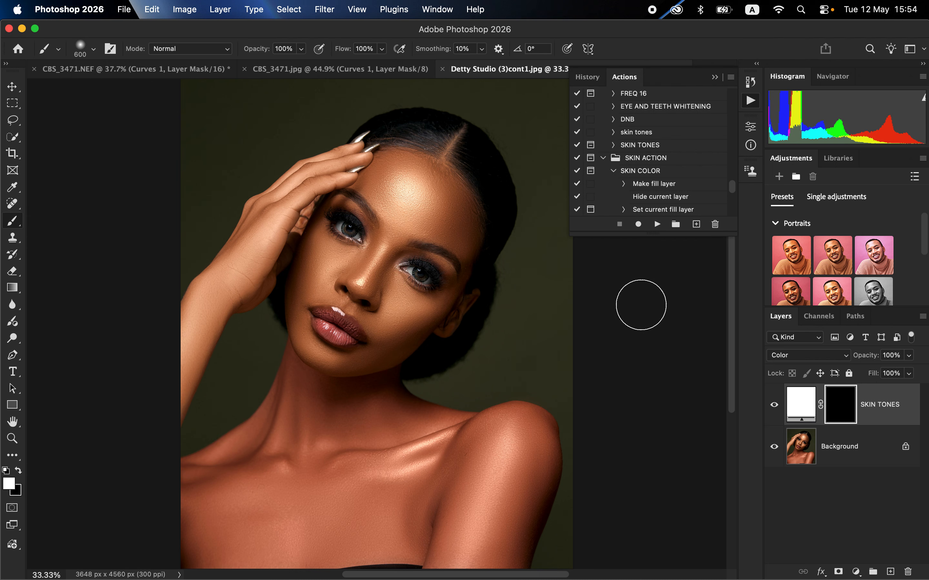
click(613, 172)
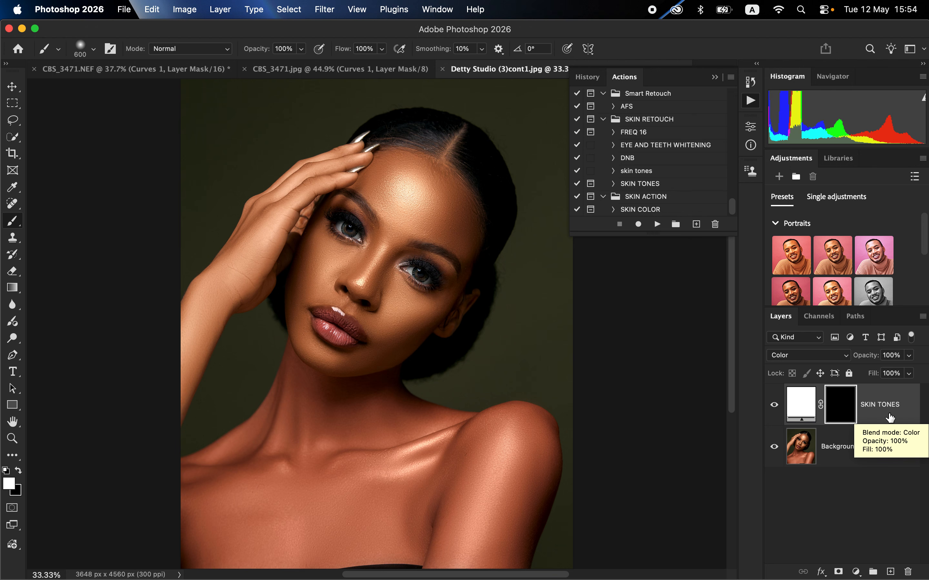
Undo the recorded edits until only the Background layer remains, and play the SKIN COLOR action on the portrait
key(super+z)
key(super+z)
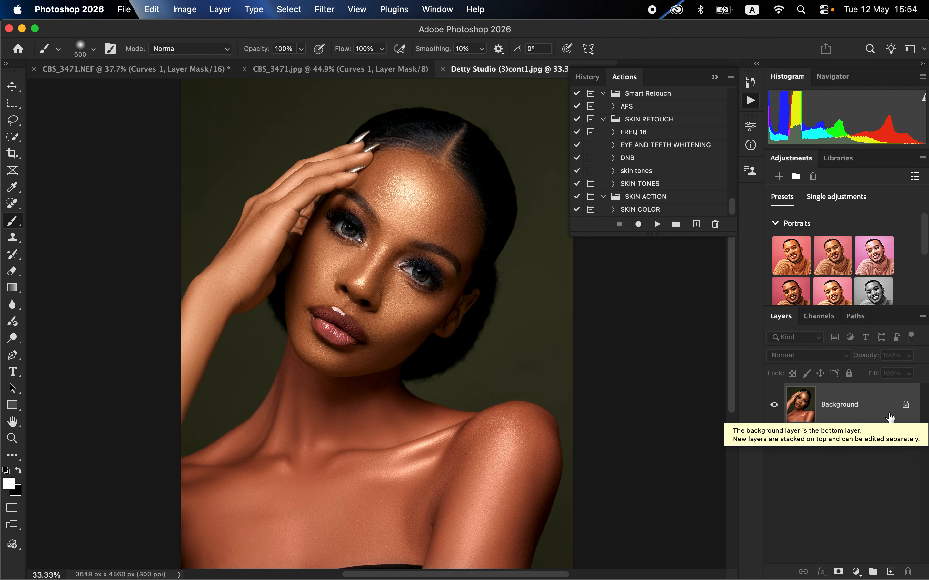
click(640, 214)
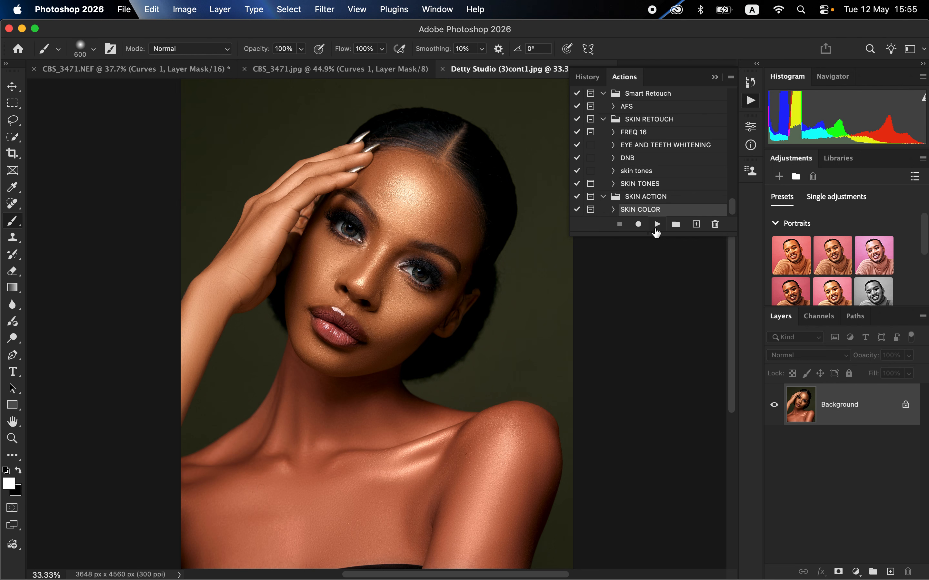
click(658, 226)
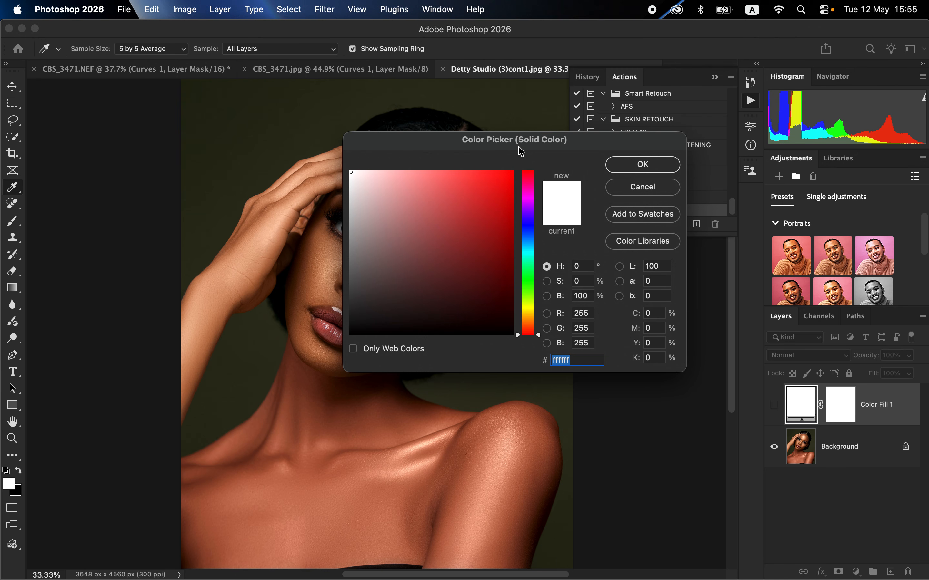
Sample the skin tone on the forehead, c17b54, as the fill colour and let the action finish
drag(521, 151, 717, 139)
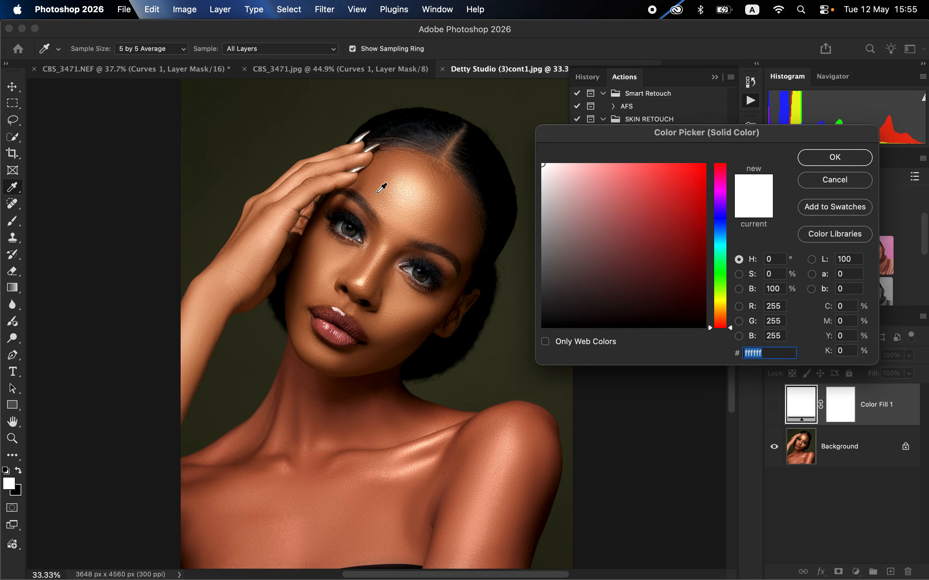
click(381, 181)
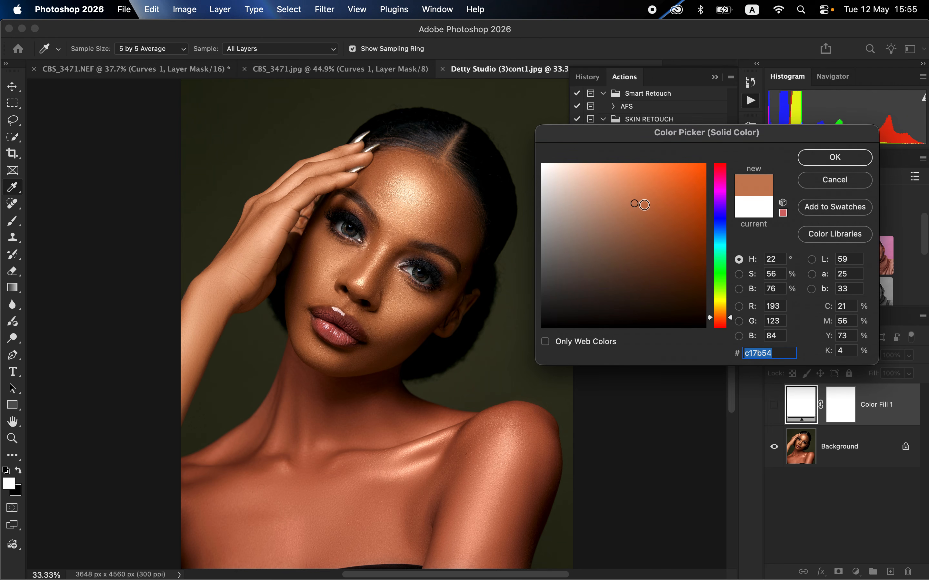
click(834, 158)
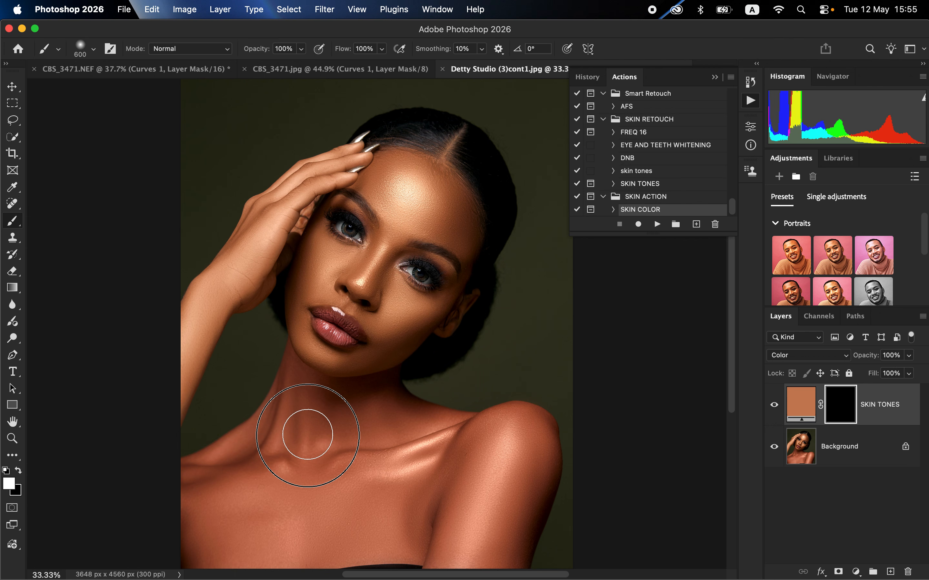
Paint white on the SKIN TONES mask over the neck, chest and shoulders, reducing the brush size to 200 for the finer areas
mouse_move(307, 435)
mouse_down()
mouse_move(374, 434)
mouse_move(372, 403)
mouse_up()
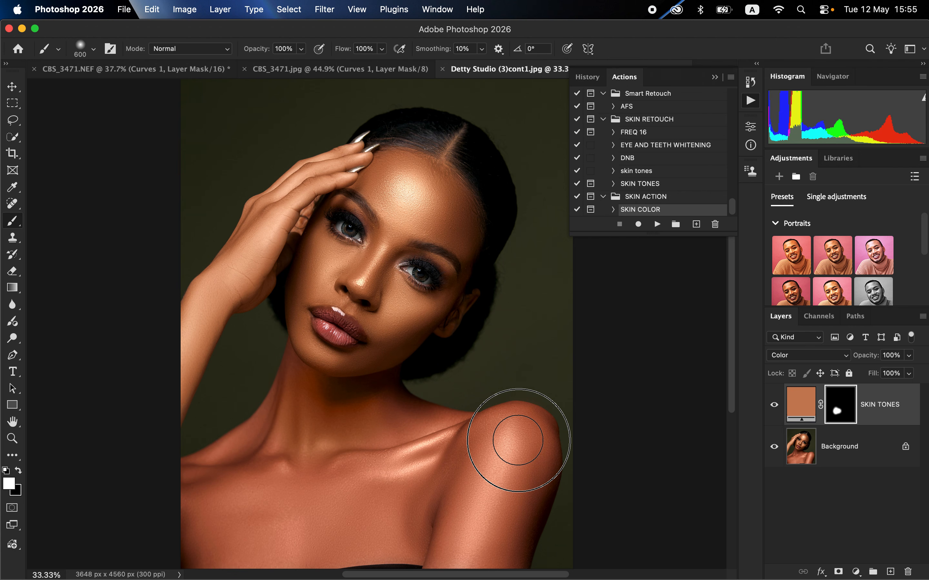
mouse_move(518, 440)
mouse_down()
mouse_move(485, 531)
mouse_move(481, 510)
mouse_up()
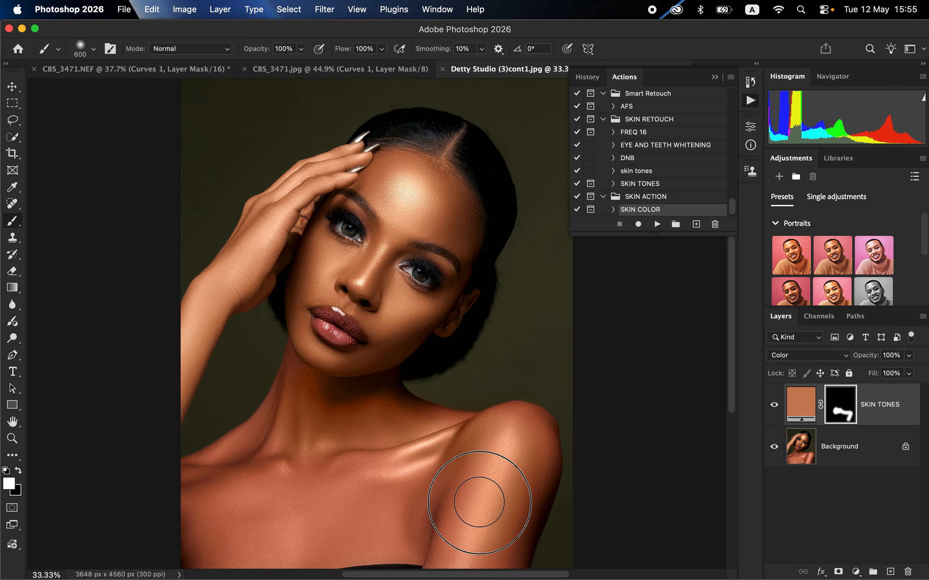
drag(430, 479, 429, 483)
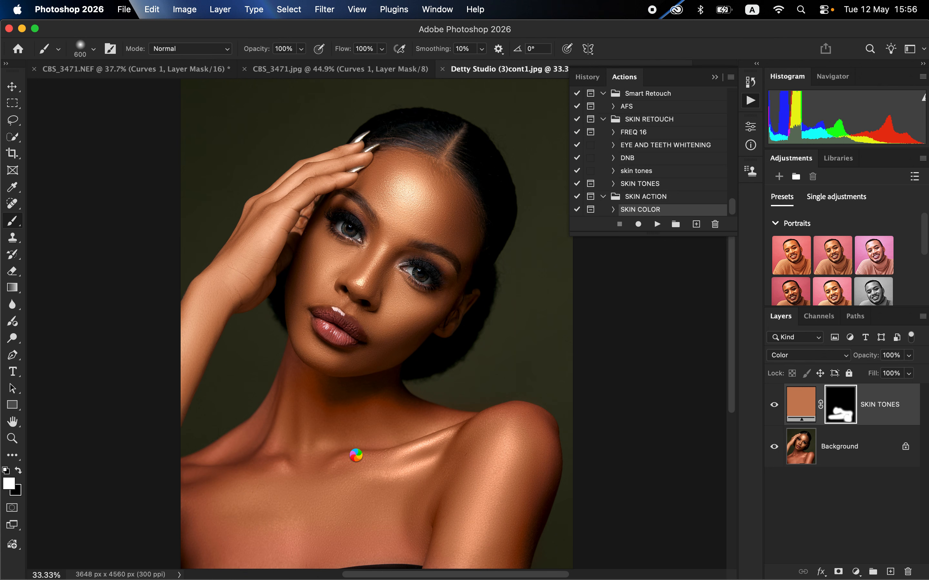
key(bracketleft)
key(bracketleft)
key(bracketleft)
key(bracketleft)
key(bracketleft)
key(bracketleft)
key(bracketleft)
key(bracketleft)
key(bracketleft)
click(534, 417)
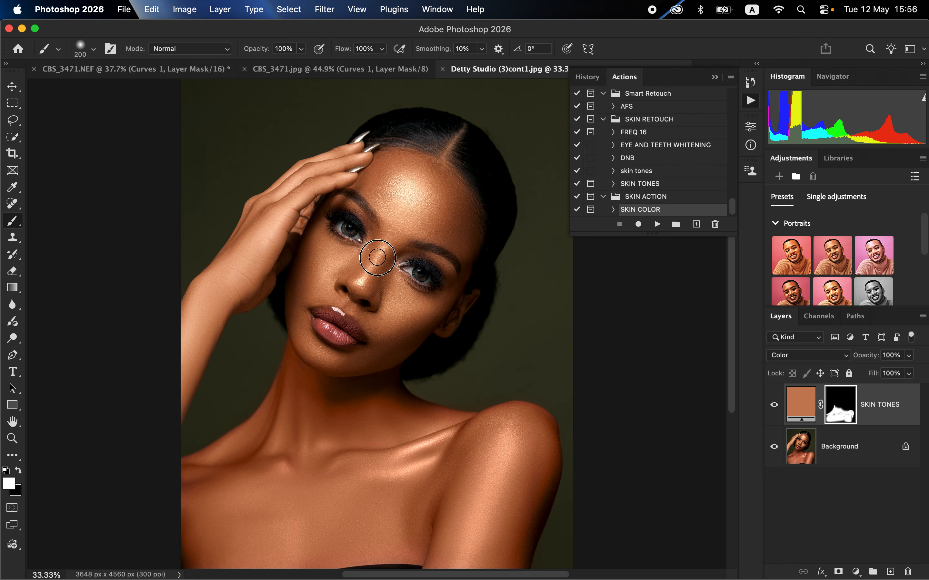
Paint white on the SKIN TONES mask over the nose, cheek and forehead, enlarging the brush to 500 for the broader areas
drag(371, 287, 370, 286)
key(bracketright)
key(bracketright)
key(bracketright)
key(bracketright)
drag(390, 322, 426, 258)
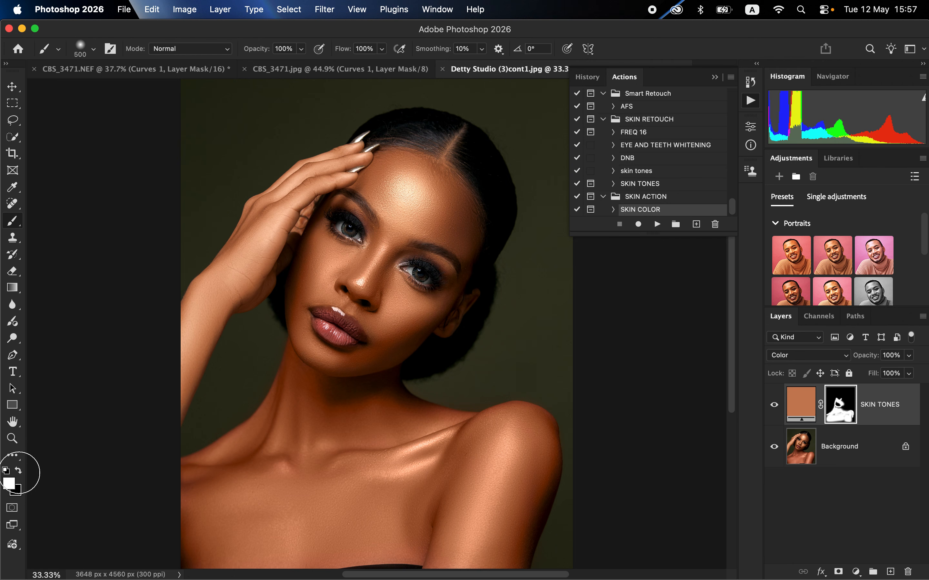
mouse_move(400, 190)
mouse_down()
mouse_move(405, 200)
mouse_move(436, 197)
mouse_up()
Compare the portrait with and without the SKIN TONES layer, and reduce the layer's opacity to 71%
click(774, 407)
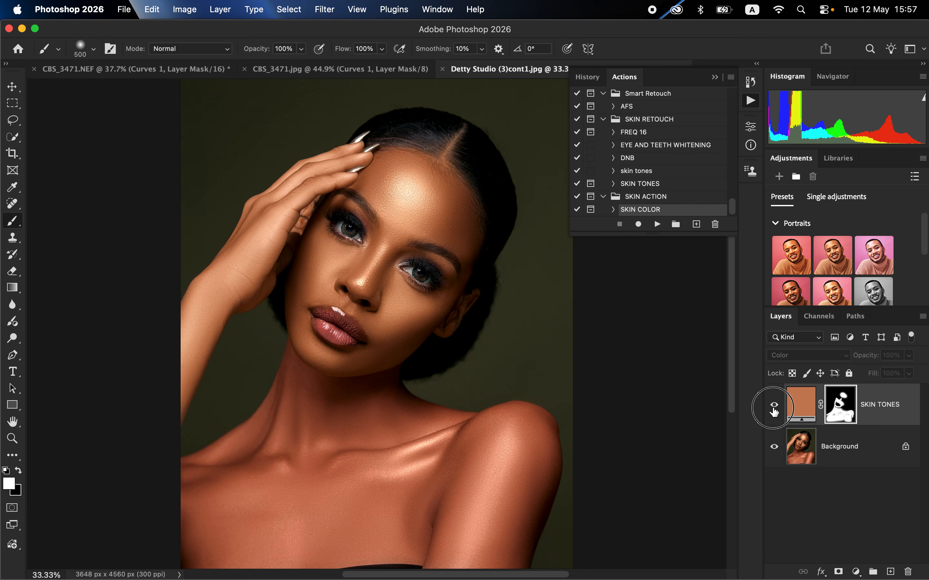
click(774, 410)
click(773, 411)
click(773, 411)
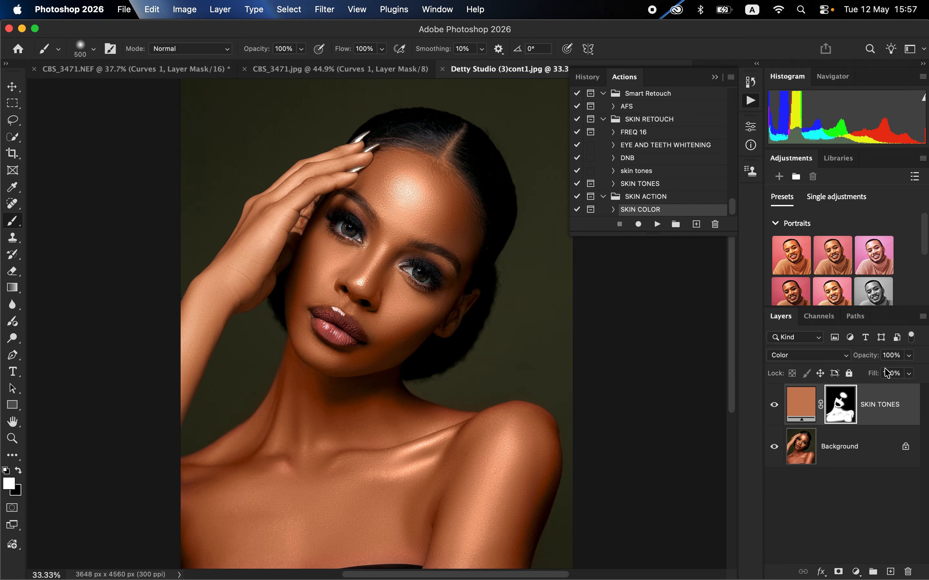
click(909, 357)
drag(908, 371, 895, 376)
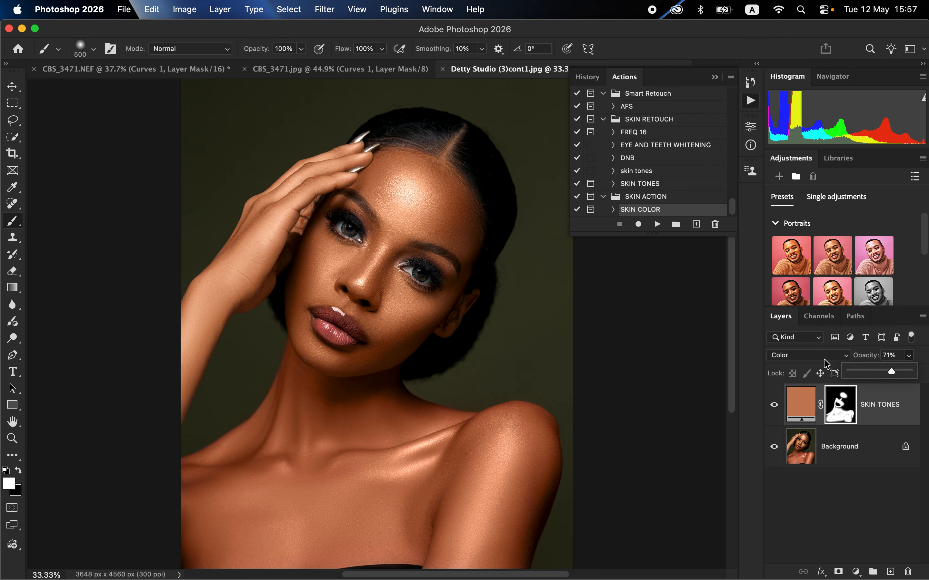
click(717, 79)
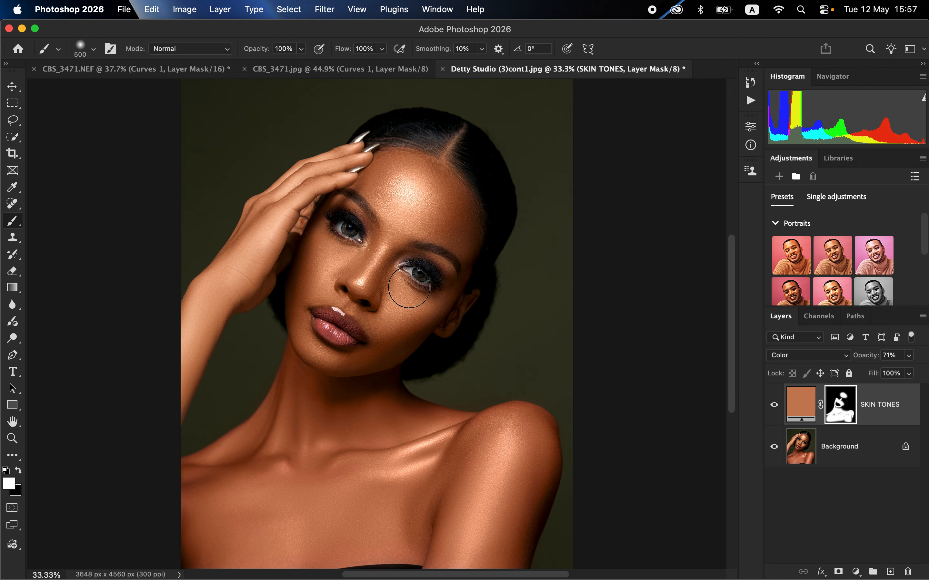
Add a Hue/Saturation adjustment layer, set the Reds lightness to -7 and shift their hue slightly toward yellow
click(855, 573)
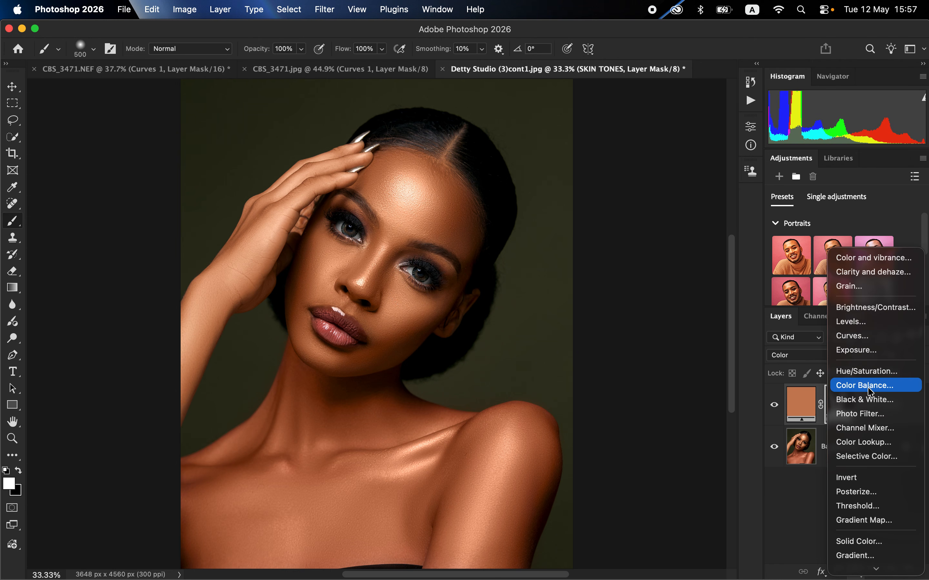
click(871, 371)
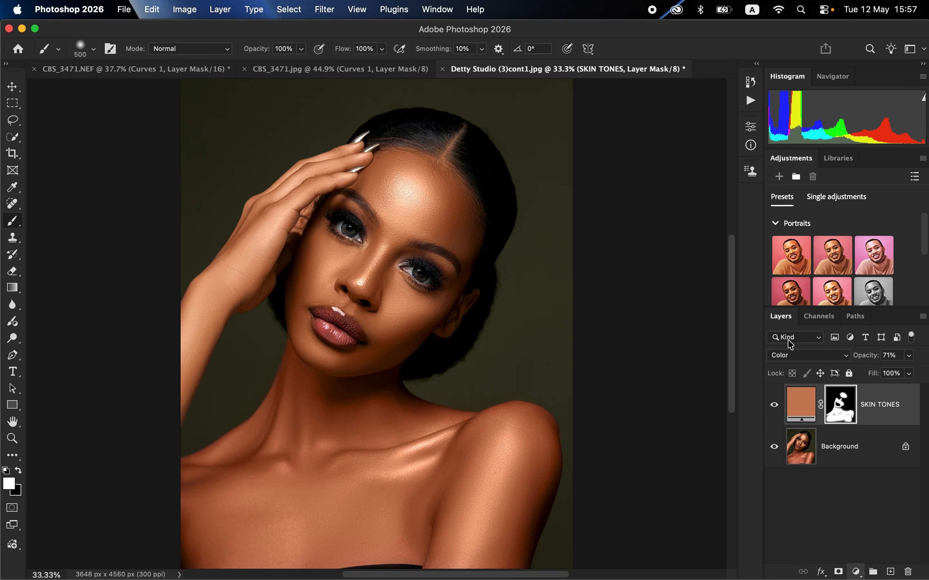
click(578, 189)
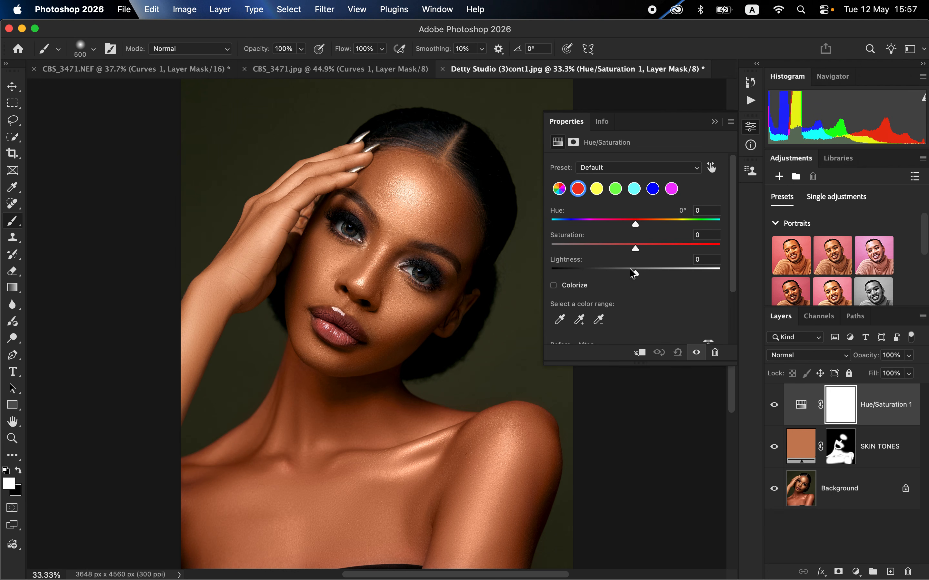
drag(630, 269, 629, 273)
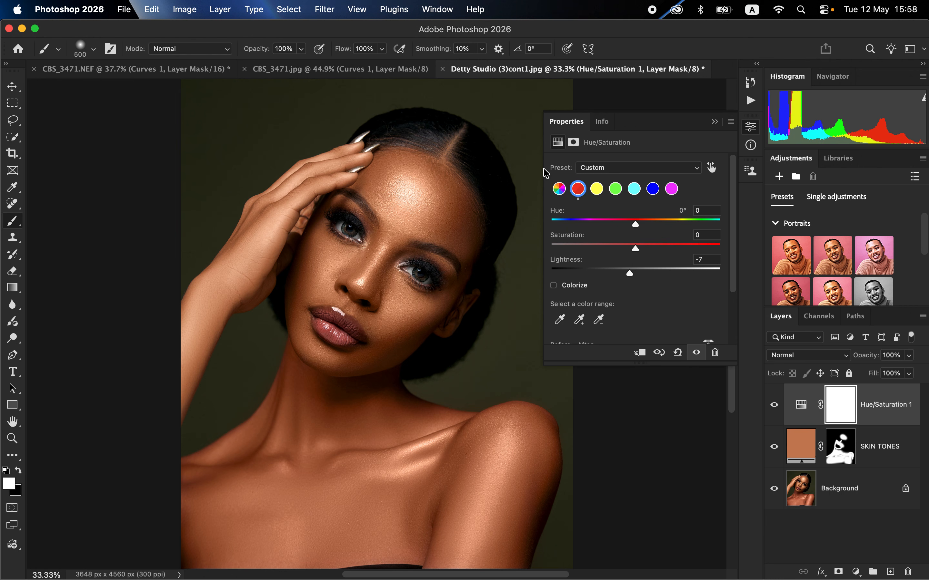
drag(636, 225, 638, 224)
click(716, 122)
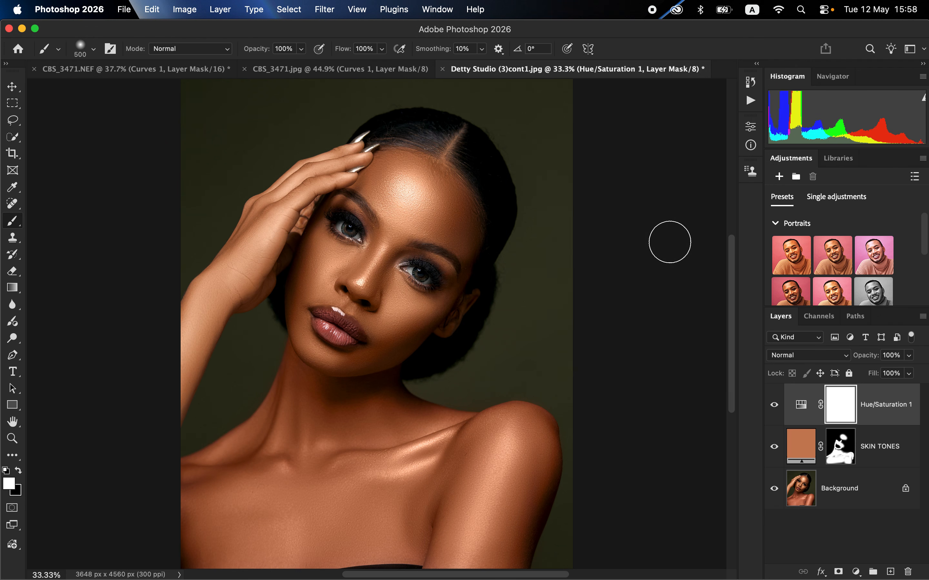